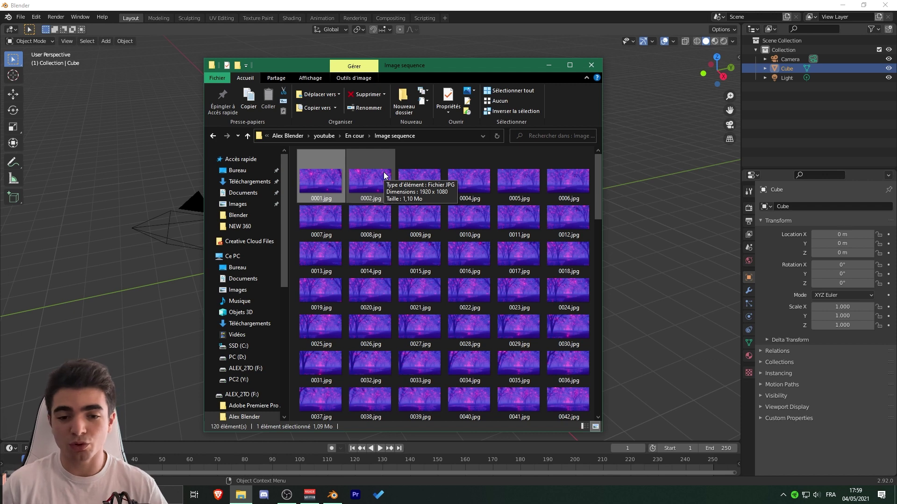
Look through the rendered JPG frames in the Image sequence folder from first to last.
click(525, 216)
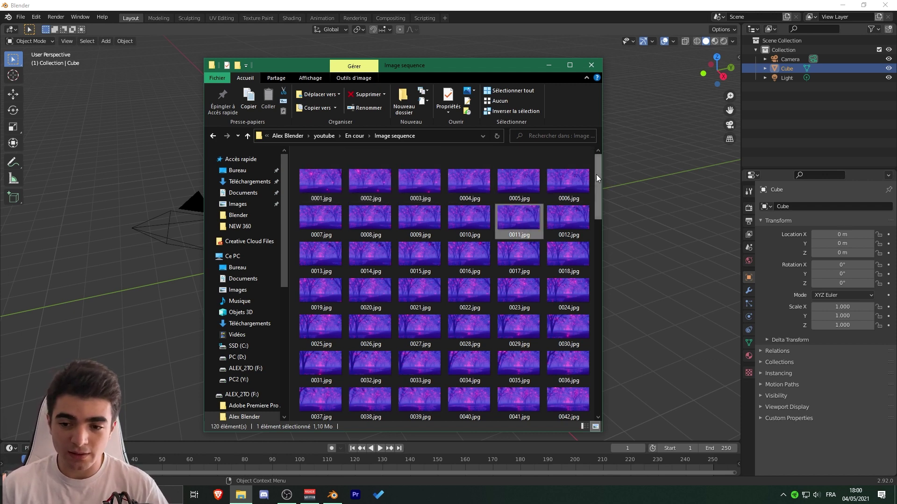
drag(596, 174, 585, 360)
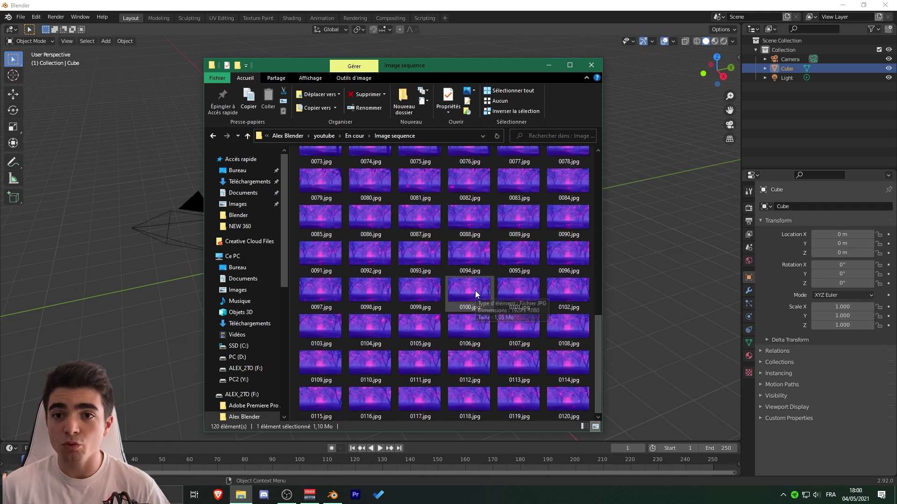
scroll(470, 287, up, 10)
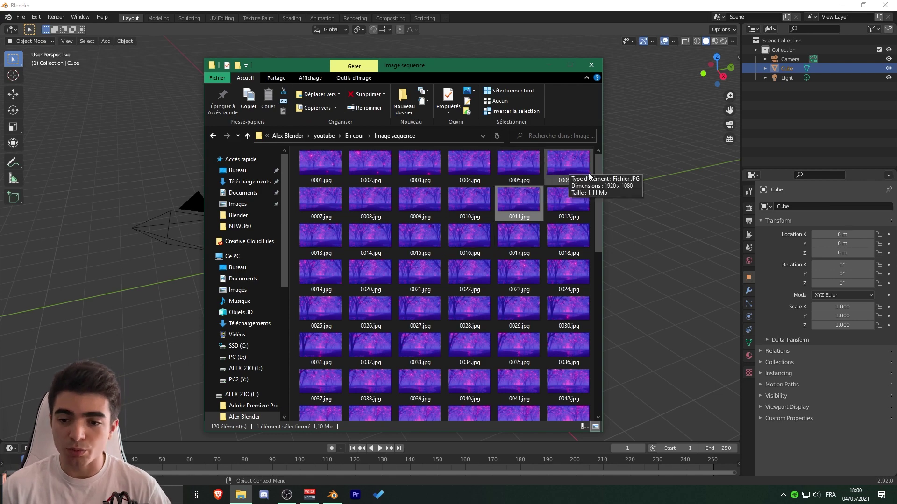
drag(599, 170, 584, 365)
scroll(572, 201, up, 10)
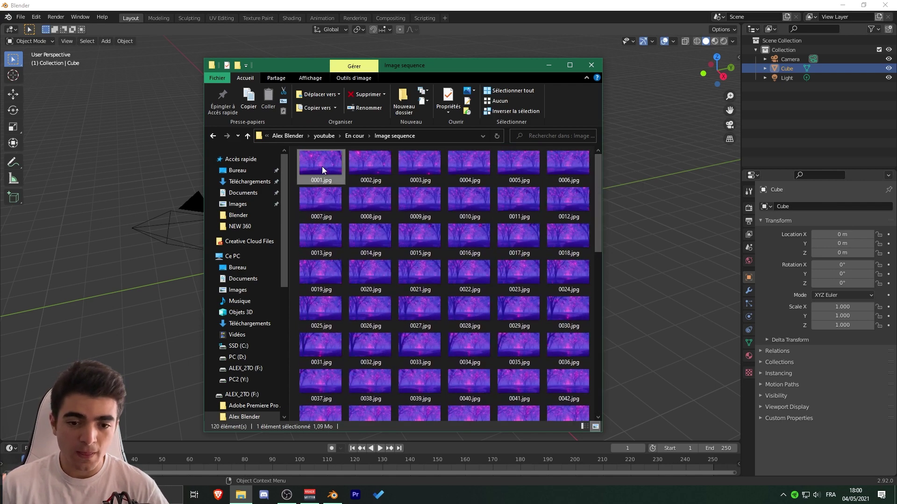
View the rendered frames one after another as full-size images starting at 0001.jpg, and return to the folder.
double_click(321, 165)
key(Right)
key(Right)
key(Right)
key(Right)
key(Right)
key(Right)
key(Right)
key(Right)
key(Right)
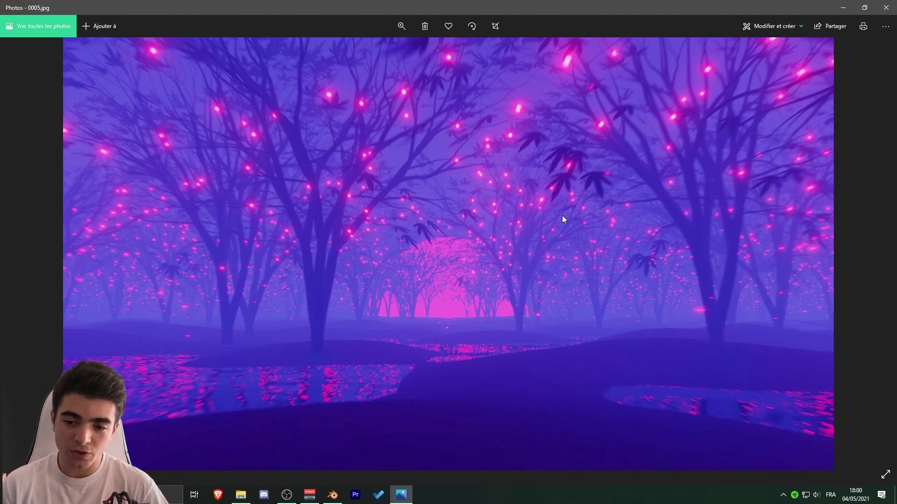
key(Right)
key(Right)
key(Right)
key(Right)
key(Right)
key(Right)
key(Right)
key(Right)
key(Right)
key(Right)
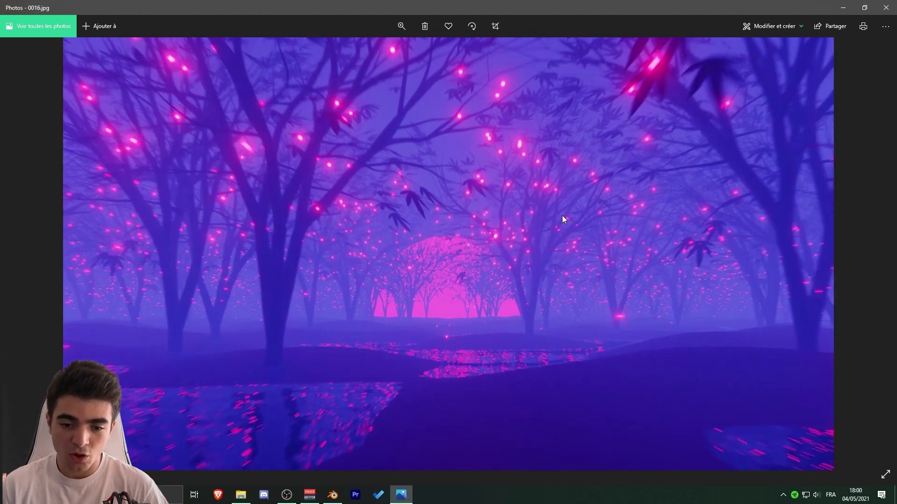
key(Right)
key(Right)
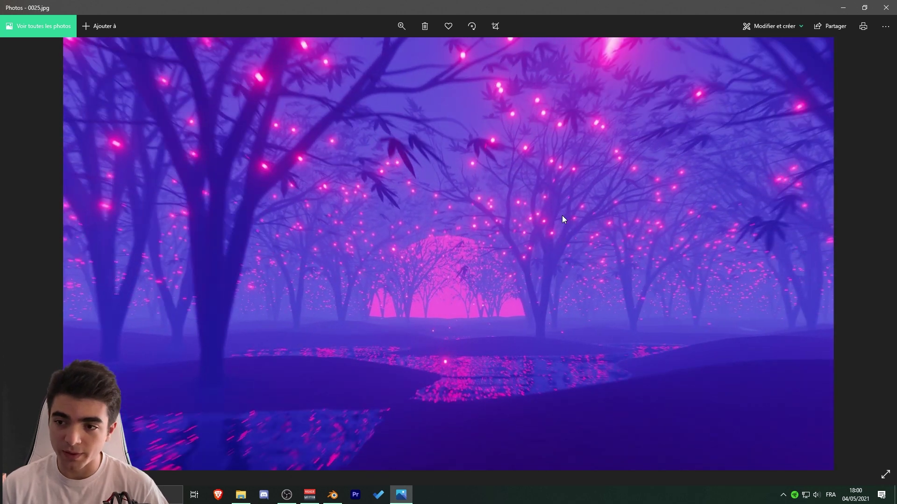
click(886, 7)
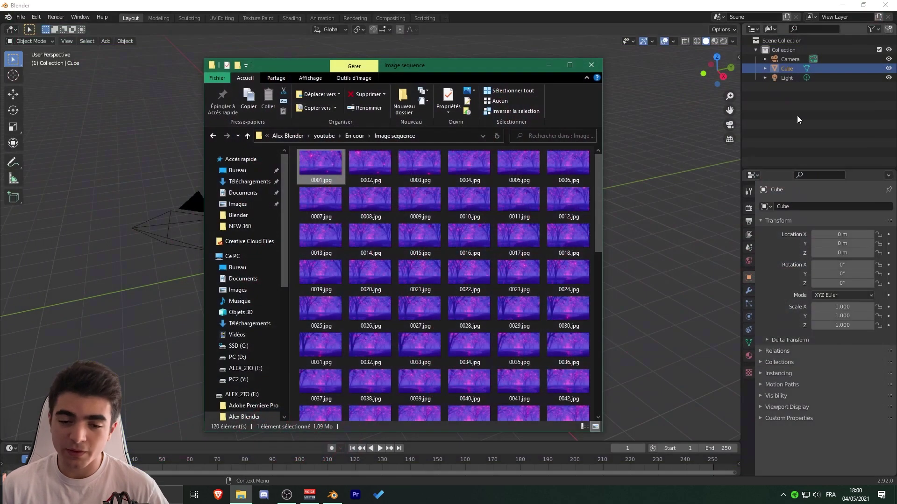
click(461, 180)
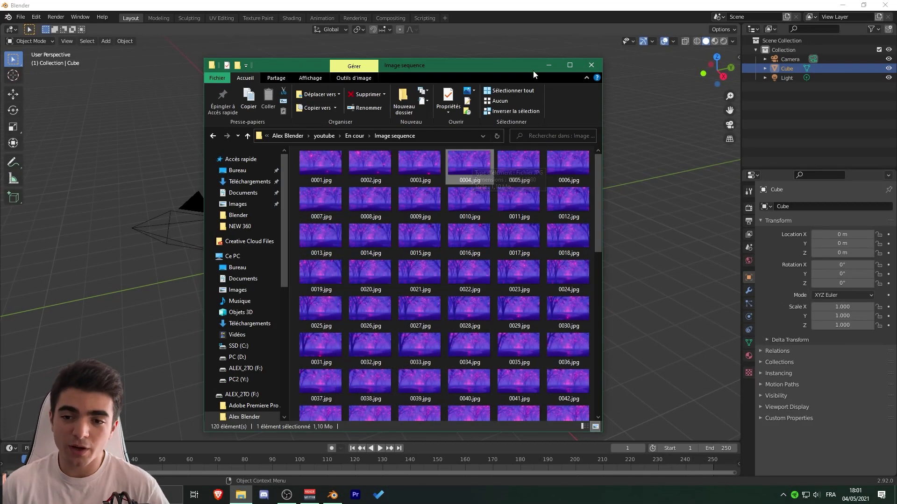
Switch back to Blender and change the 3D viewport area to the Video Sequencer editor.
click(548, 65)
click(477, 133)
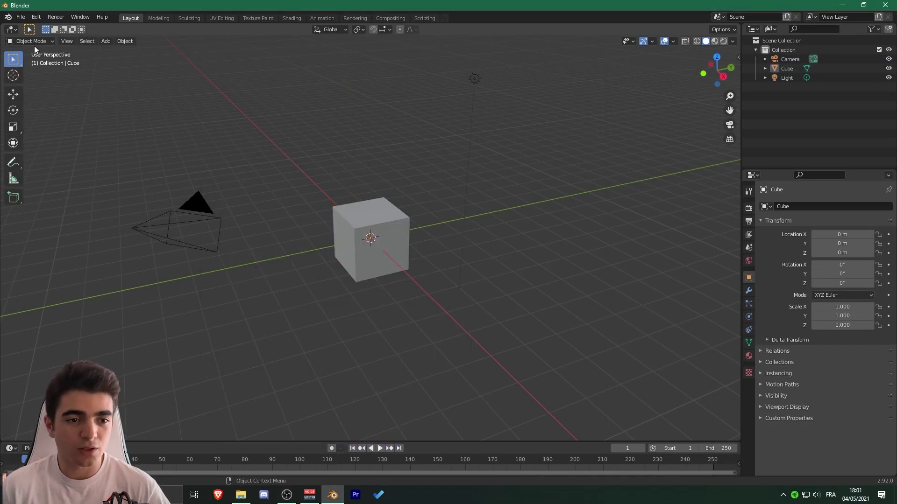
click(10, 30)
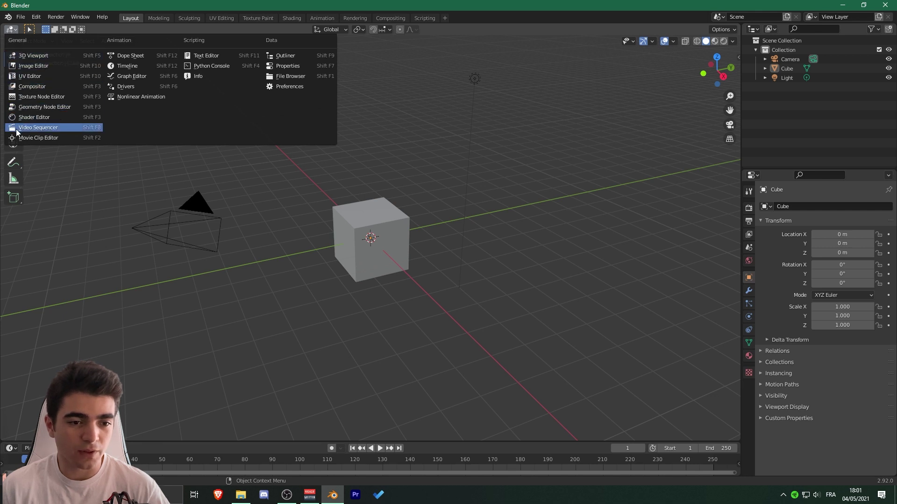
click(52, 131)
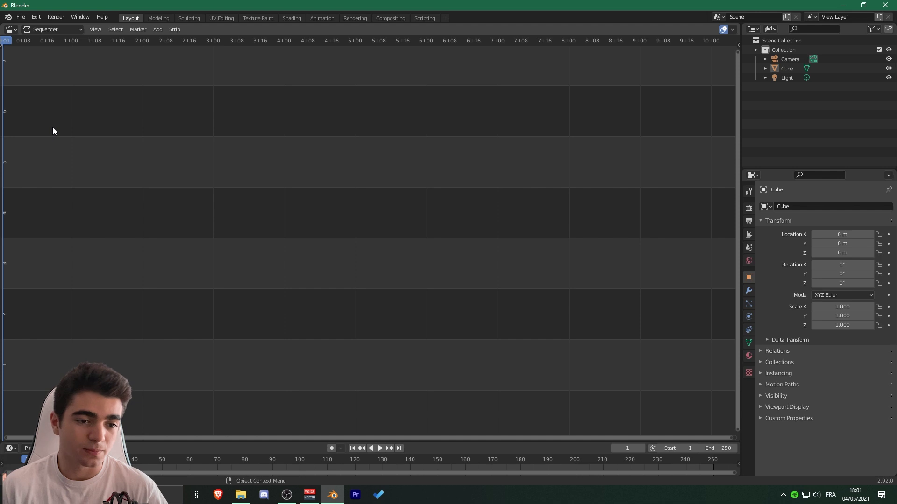
Set the sequencer's view type to Sequencer/Preview and enlarge the preview region.
click(46, 29)
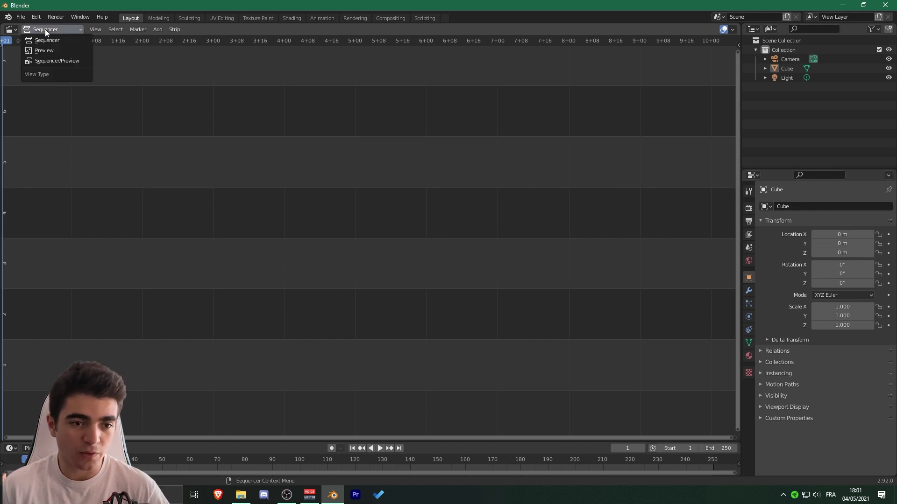
click(46, 60)
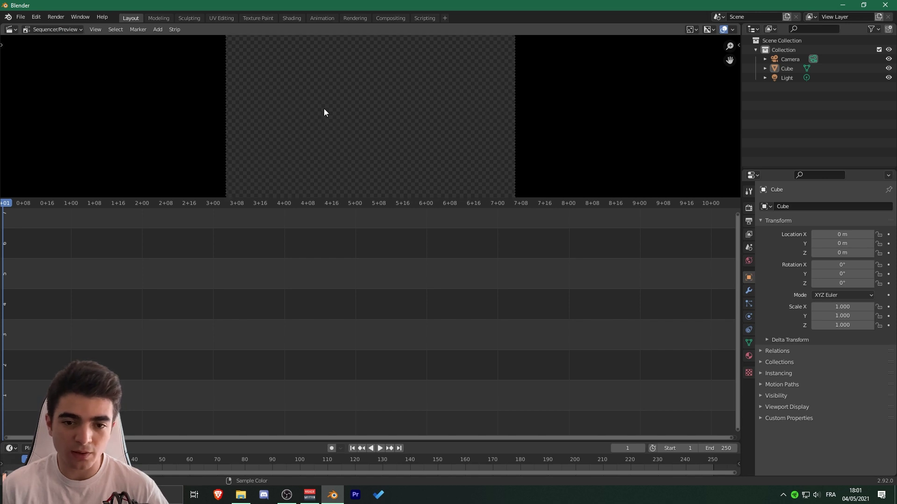
drag(168, 196, 200, 243)
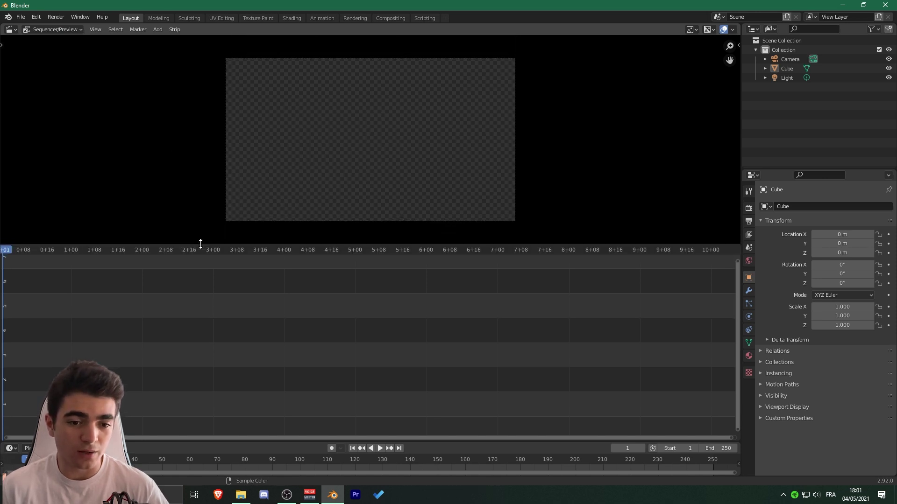
scroll(375, 126, up, 2)
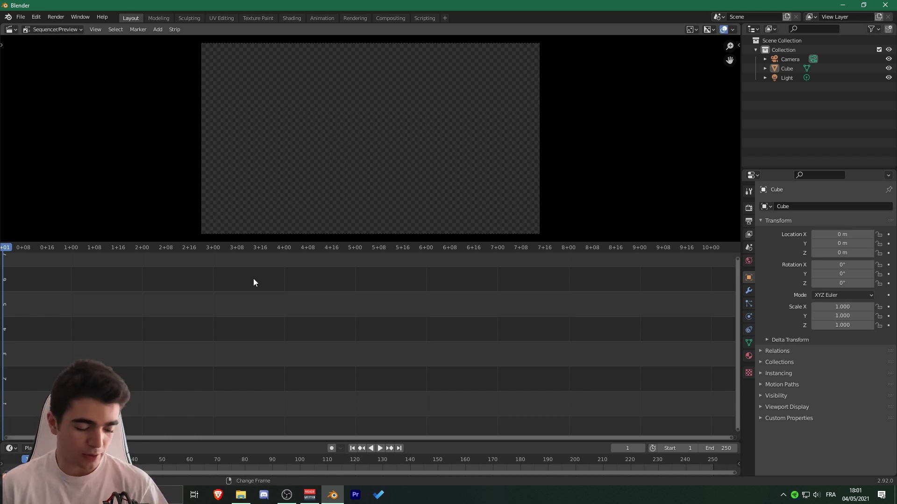
Start adding an Image/Sequence strip and browse the frames in the Image sequence folder.
key(shift+a)
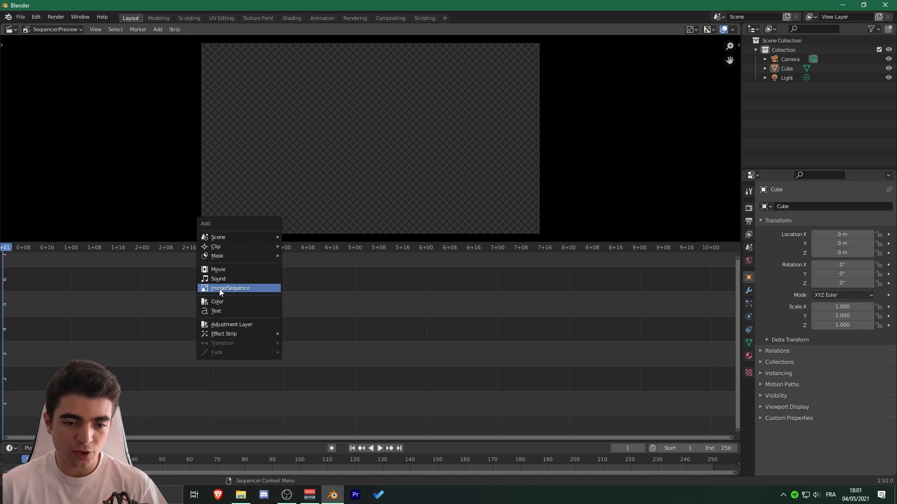
click(243, 289)
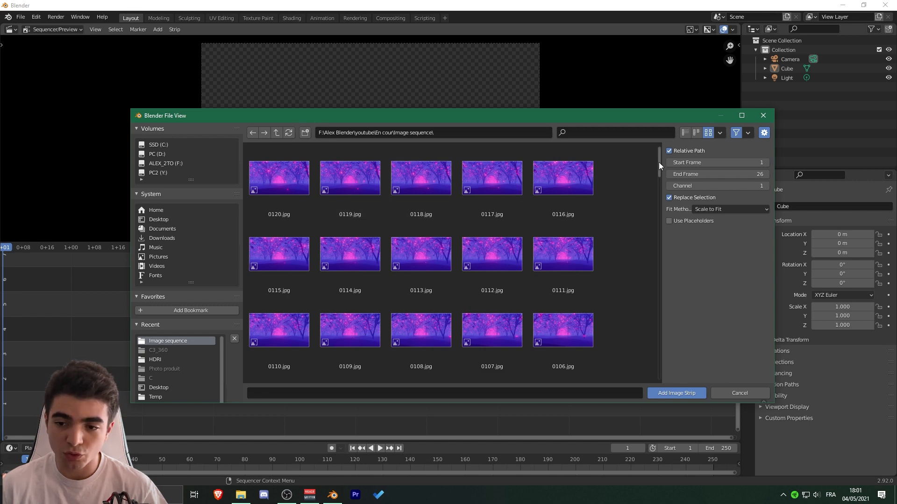
drag(658, 165, 608, 185)
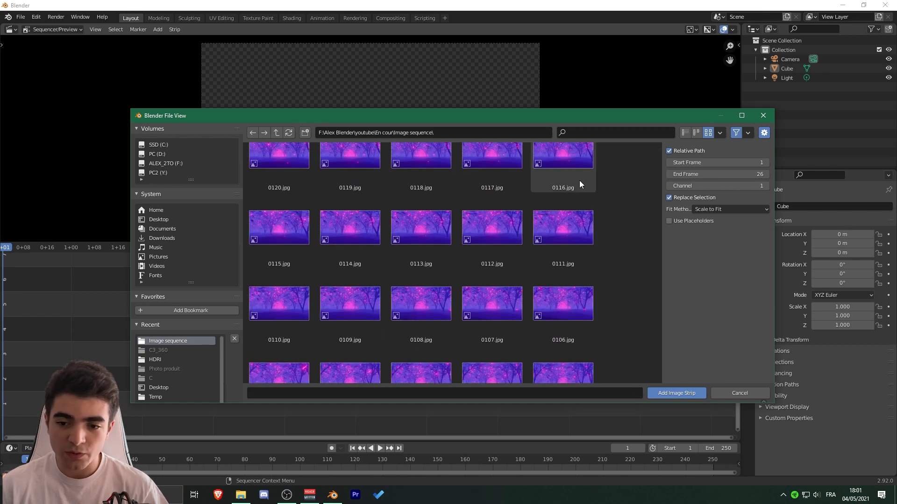
scroll(627, 246, up, 2)
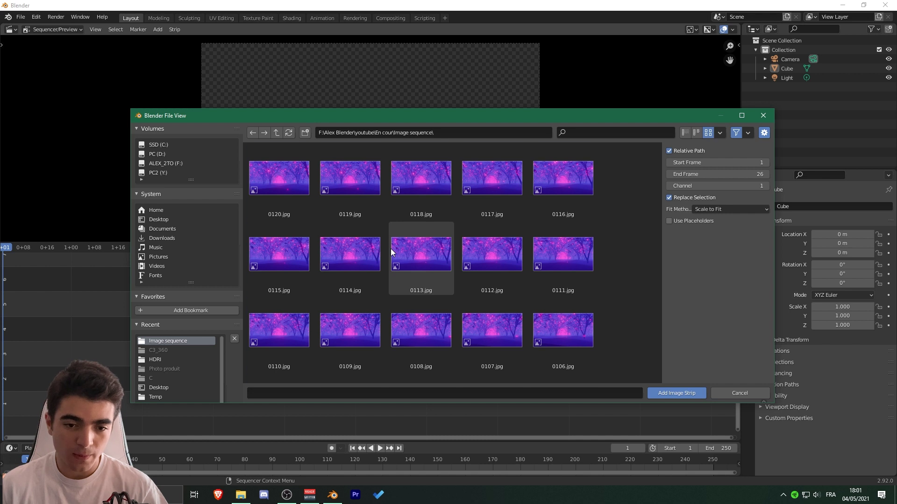
key(a)
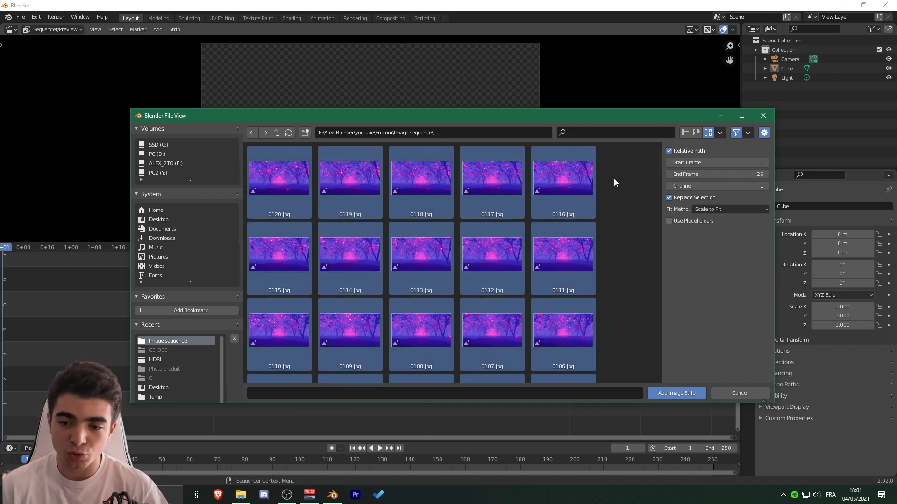
drag(624, 159, 280, 321)
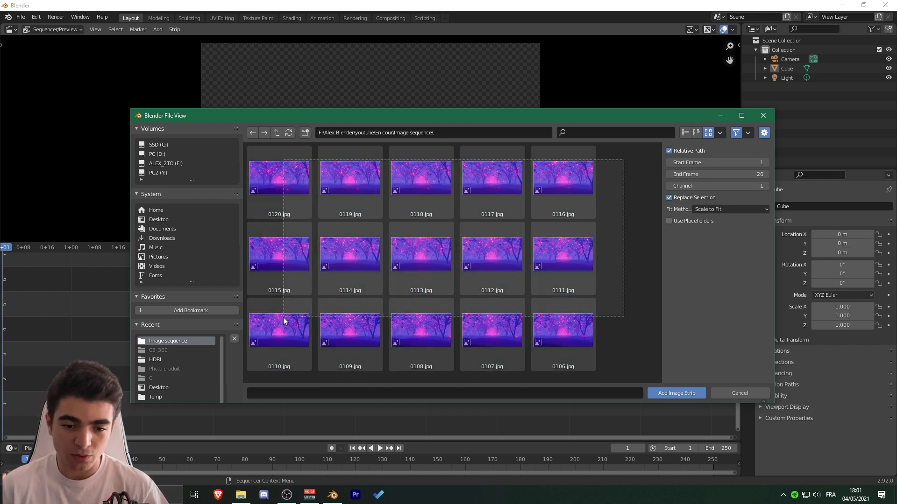
click(277, 198)
shift+click(564, 330)
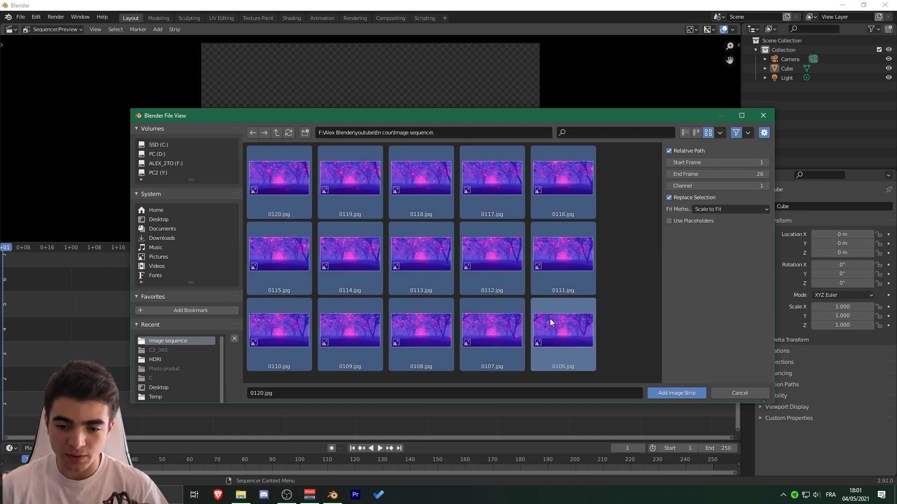
scroll(441, 256, down, 2)
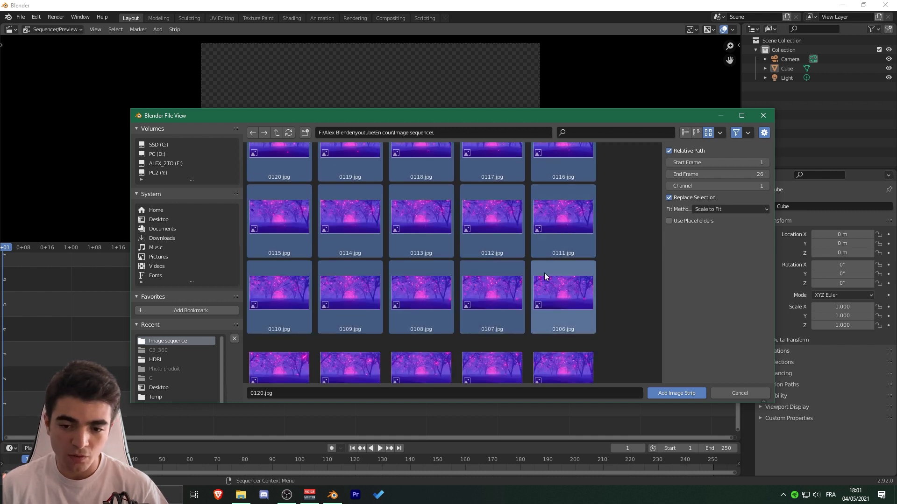
scroll(621, 201, up, 2)
click(626, 196)
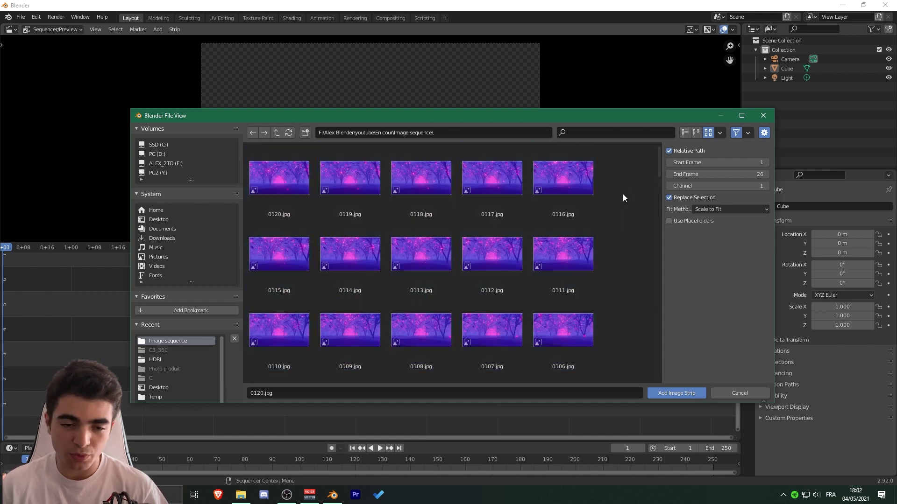
Select all the images in the folder and add them as an image strip with end frame 120.
key(a)
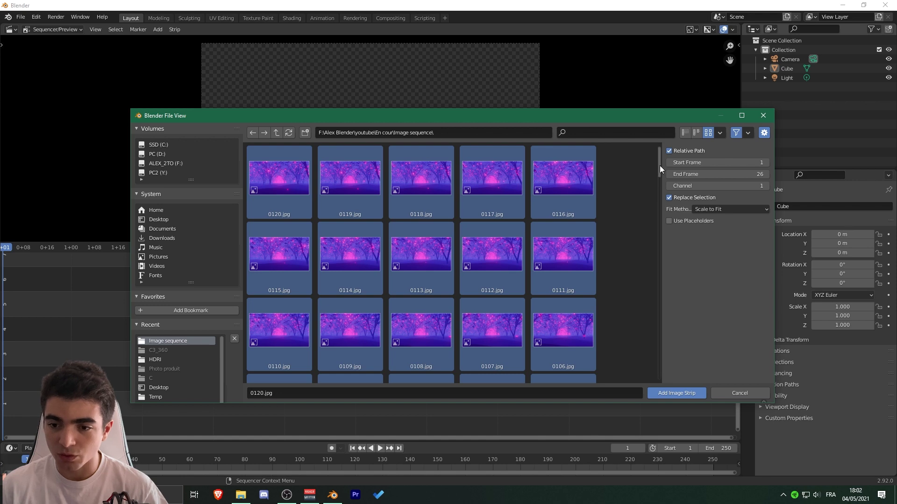
mouse_move(659, 165)
mouse_down()
mouse_move(654, 384)
mouse_move(652, 161)
mouse_up()
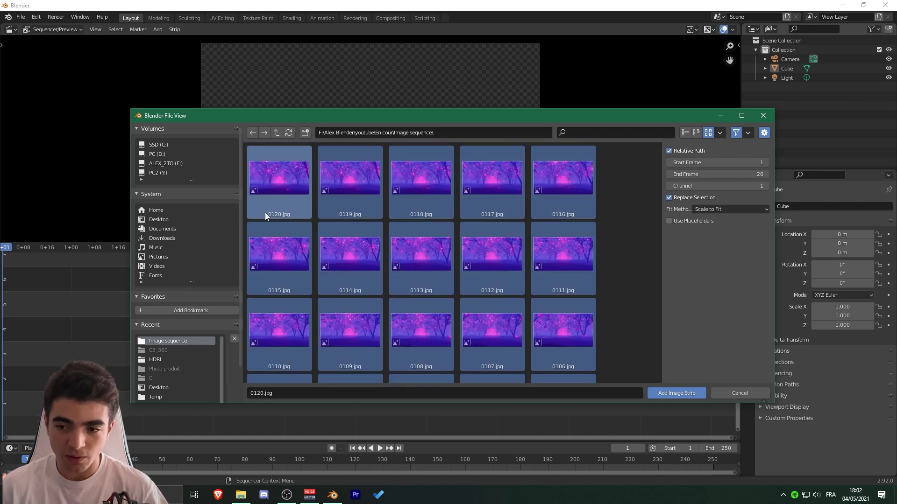
click(746, 174)
text(120)
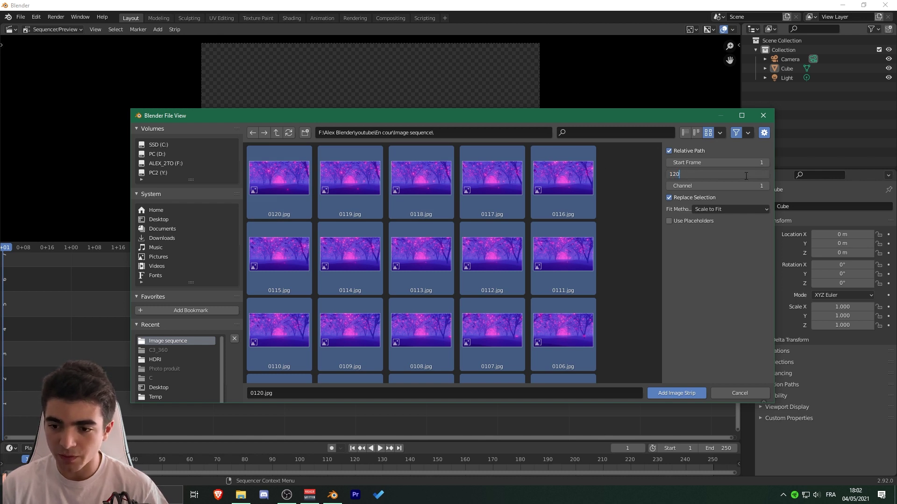
key(Return)
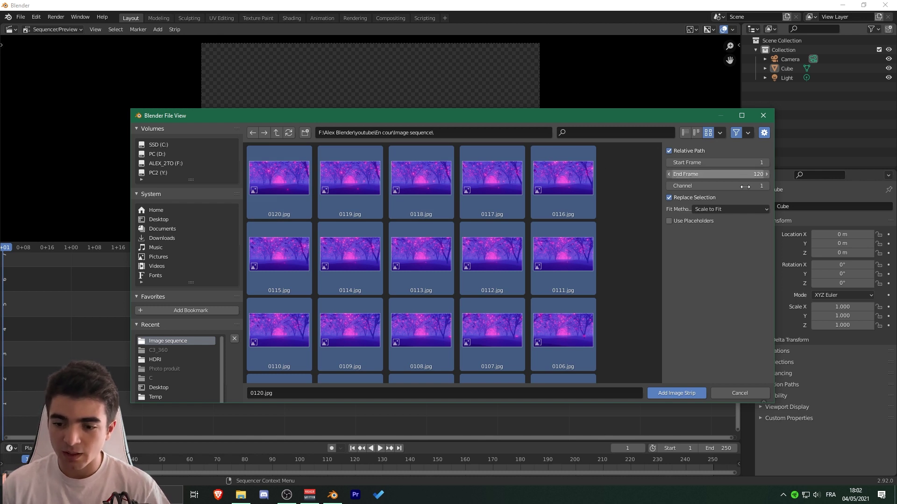
click(674, 395)
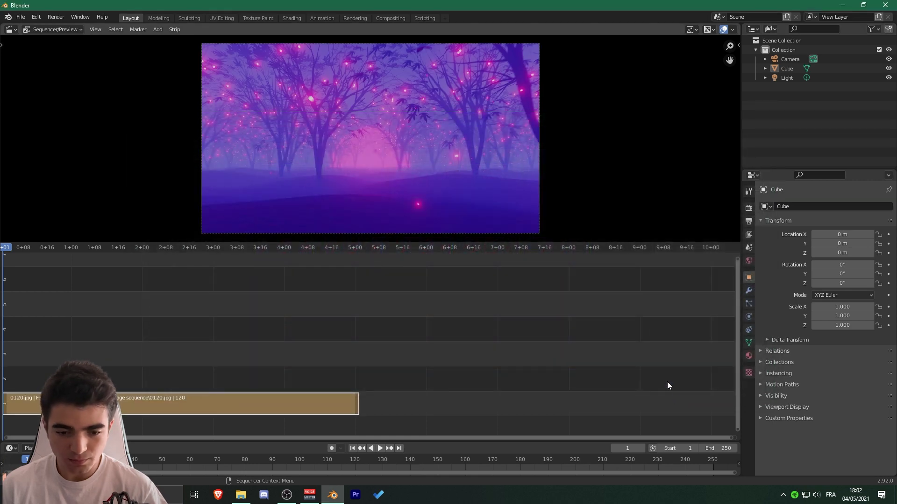
Play back the image strip and scrub the playhead to the start of the sequence.
key(space)
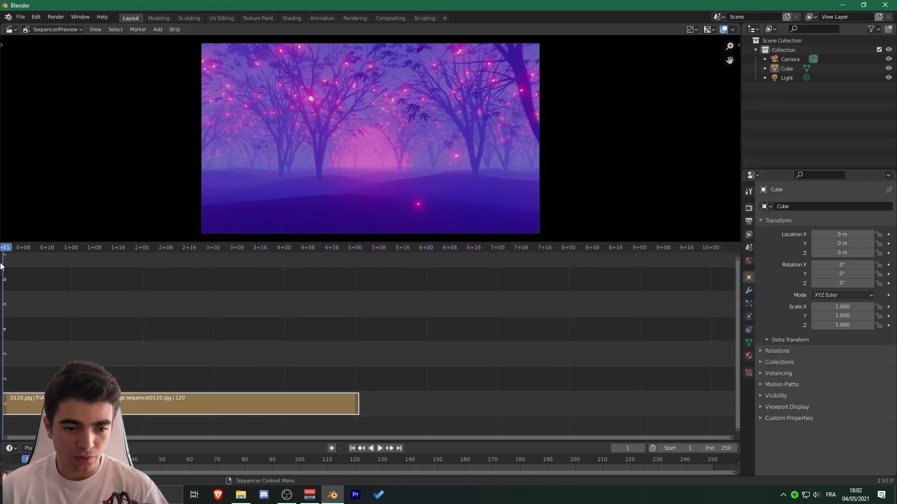
drag(98, 254, 4, 252)
key(space)
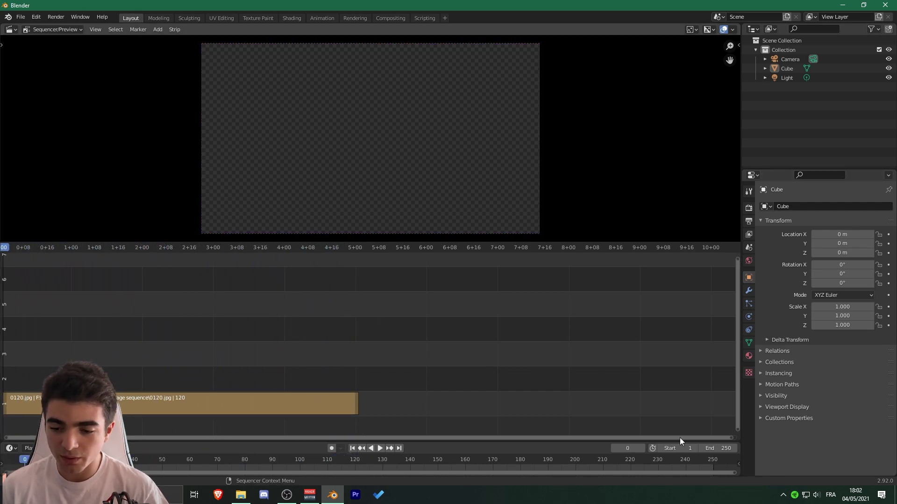
Set the scene's end frame to 120 to match the length of the image strip.
click(718, 448)
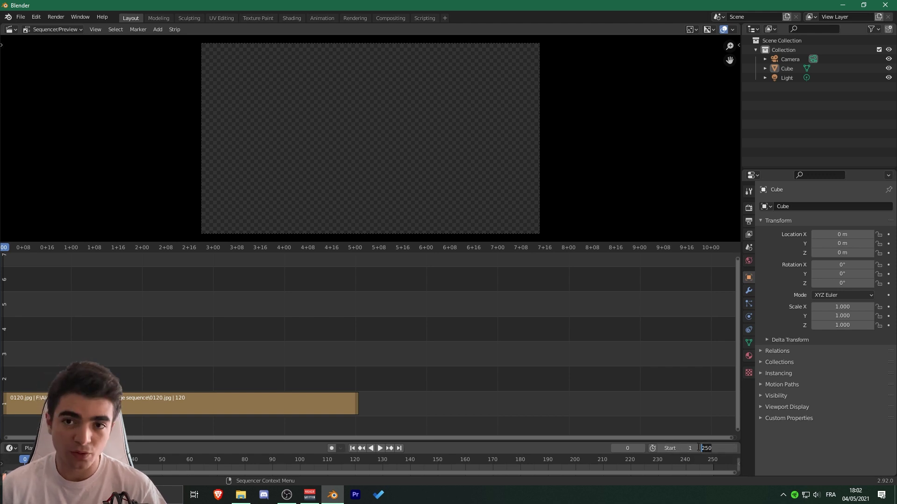
key(ctrl+a)
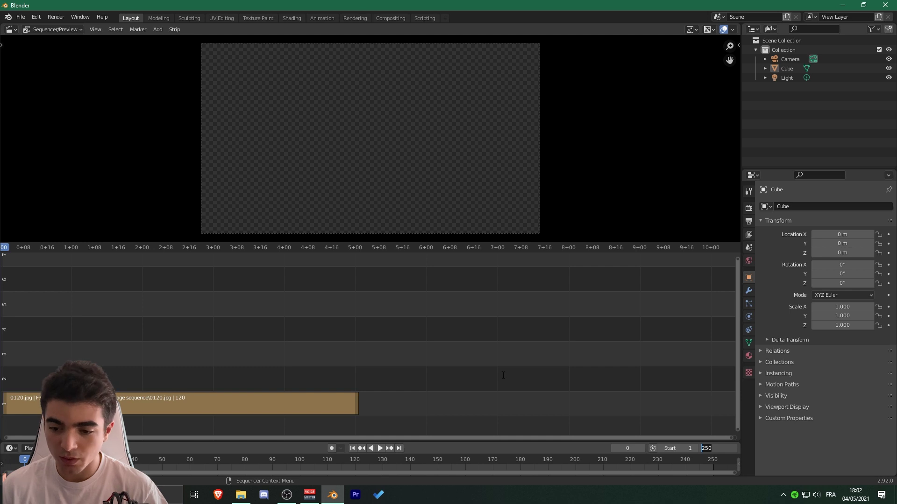
text(120)
key(Return)
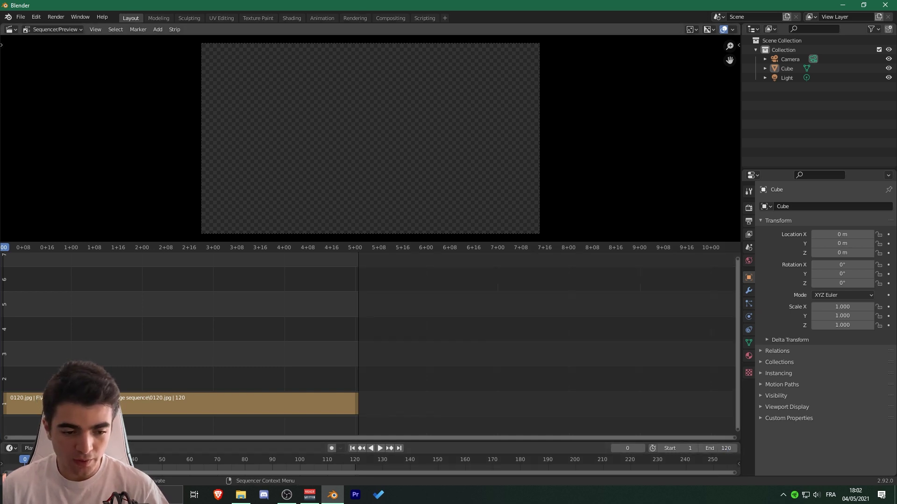
Play back the image sequence in the sequencer preview to check the animation.
key(space)
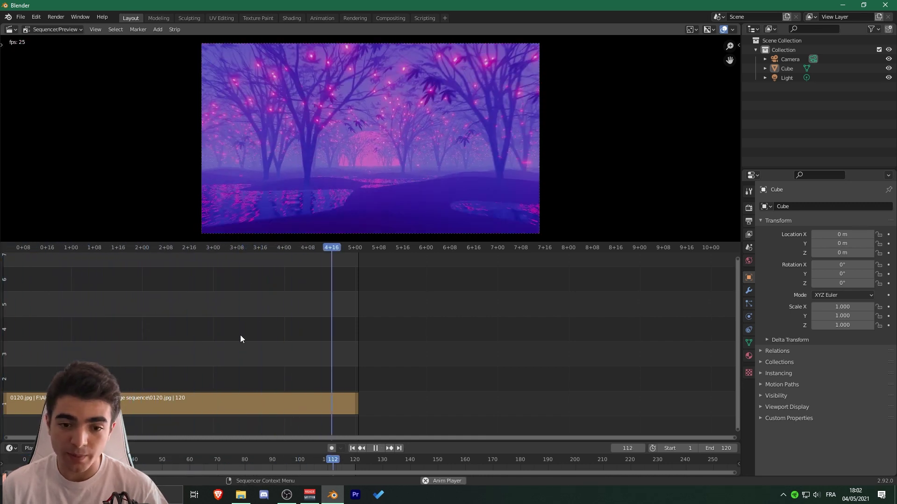
key(Escape)
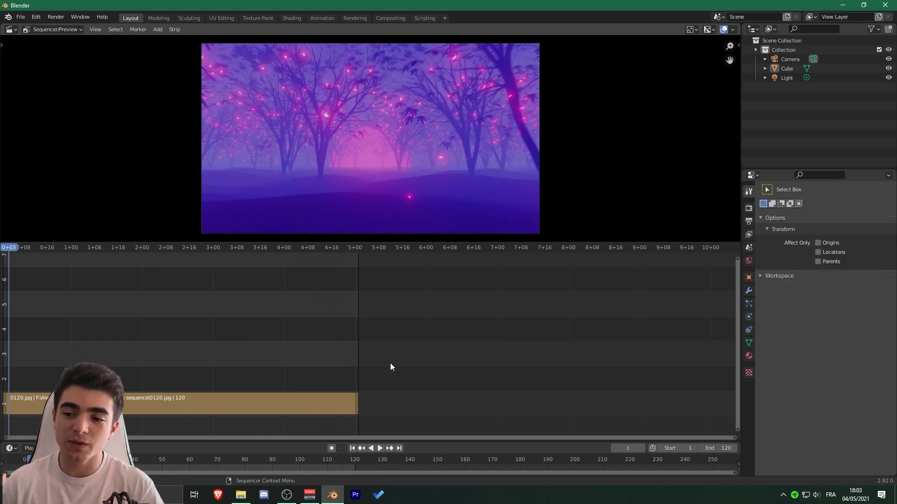
Create a folder named "rendu video" inside the Image sequence folder and set it as the render output path.
click(748, 220)
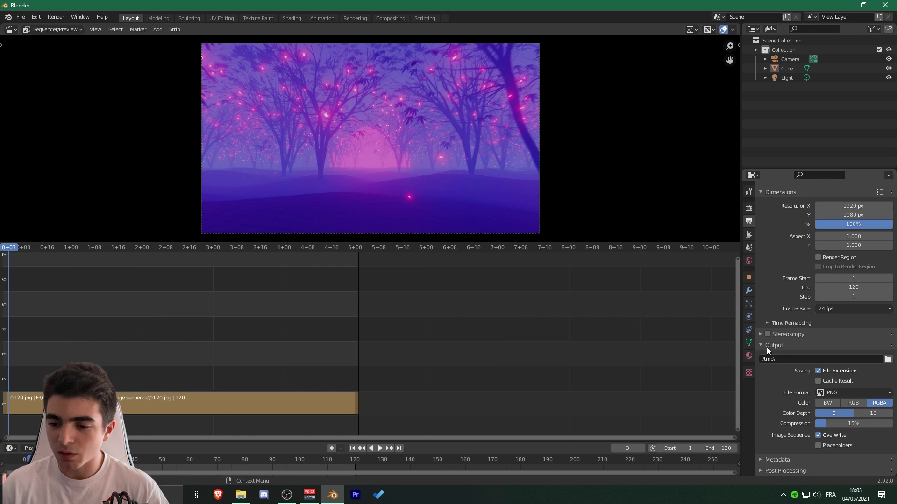
click(888, 360)
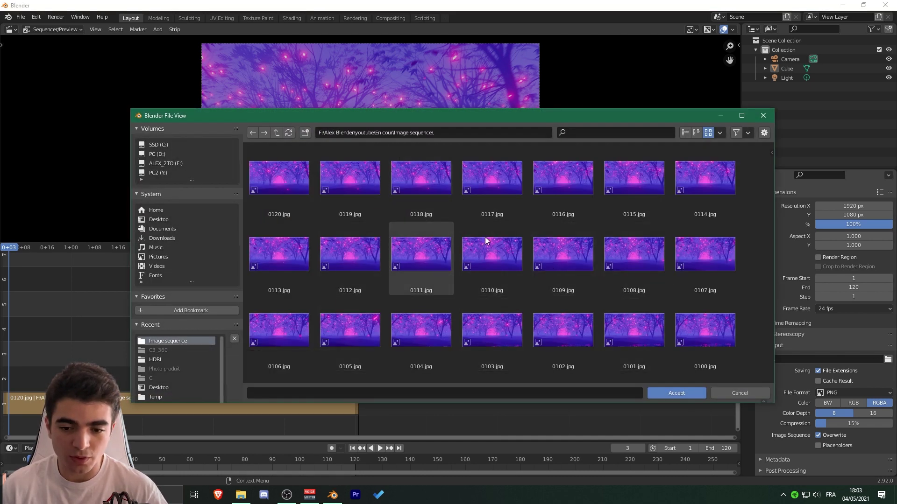
scroll(524, 304, down, 5)
scroll(560, 341, down, 3)
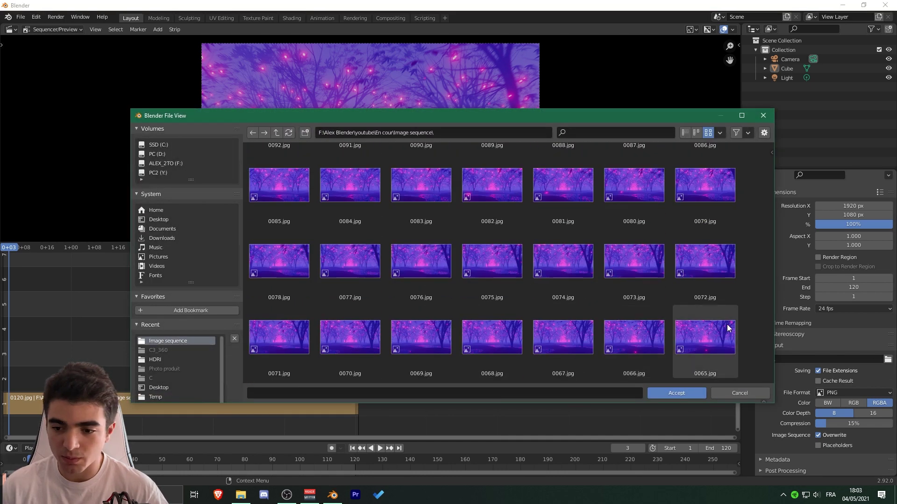
right_click(750, 312)
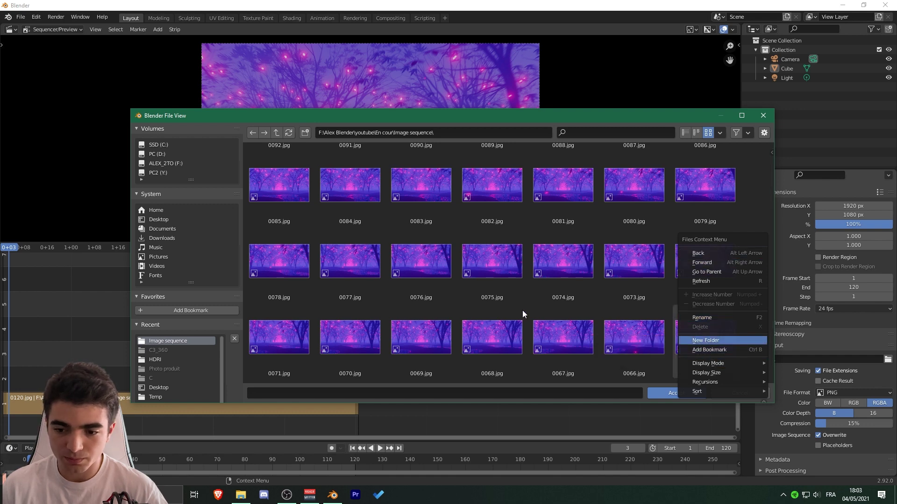
key(Return)
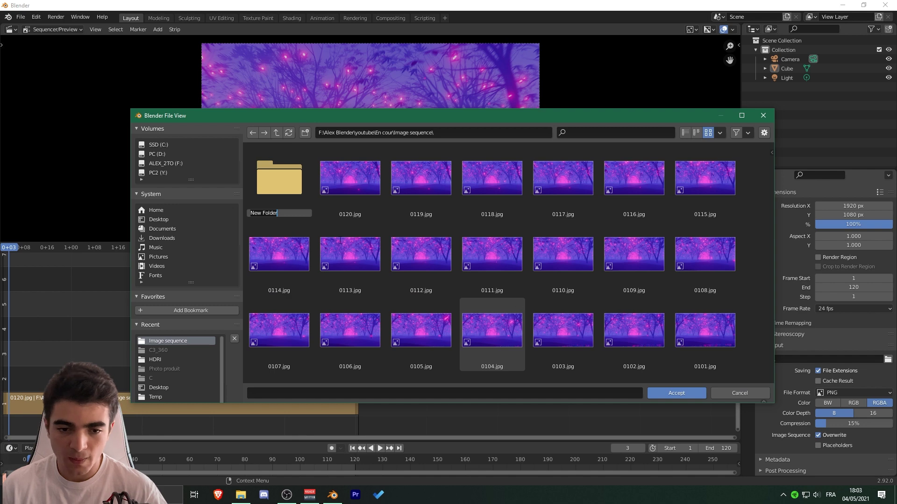
text(rendu video)
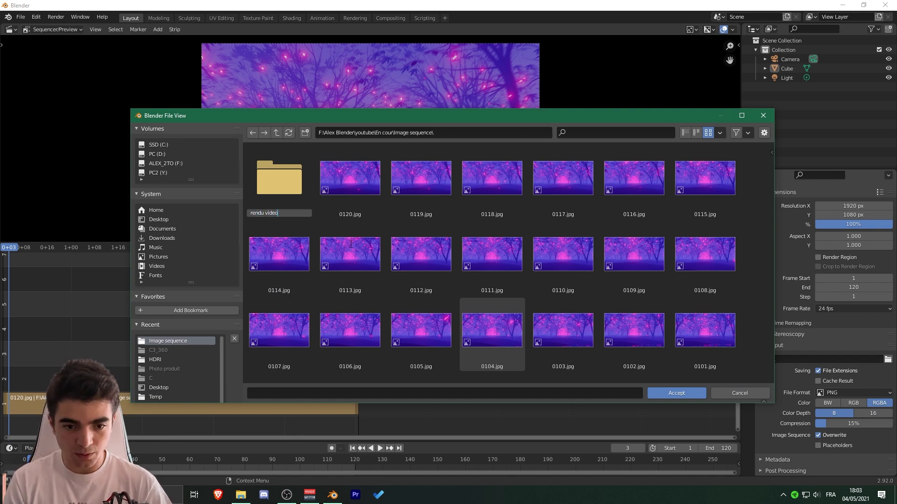
key(Return)
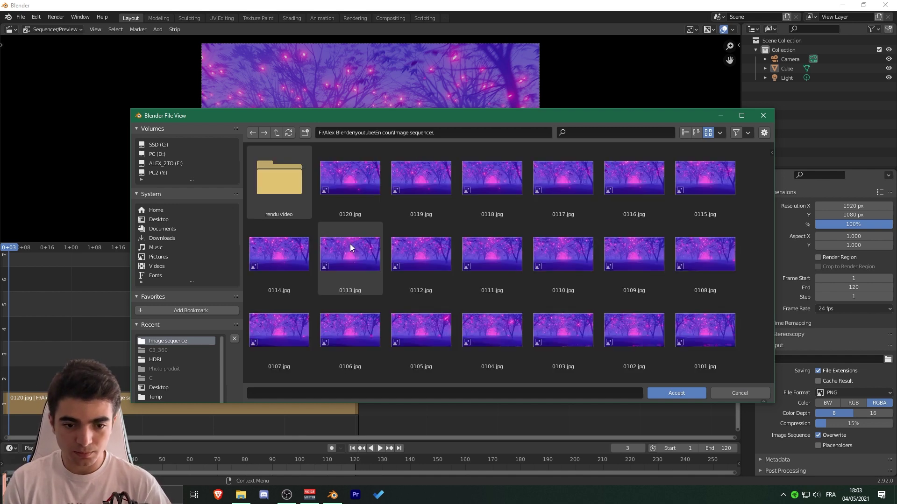
double_click(287, 181)
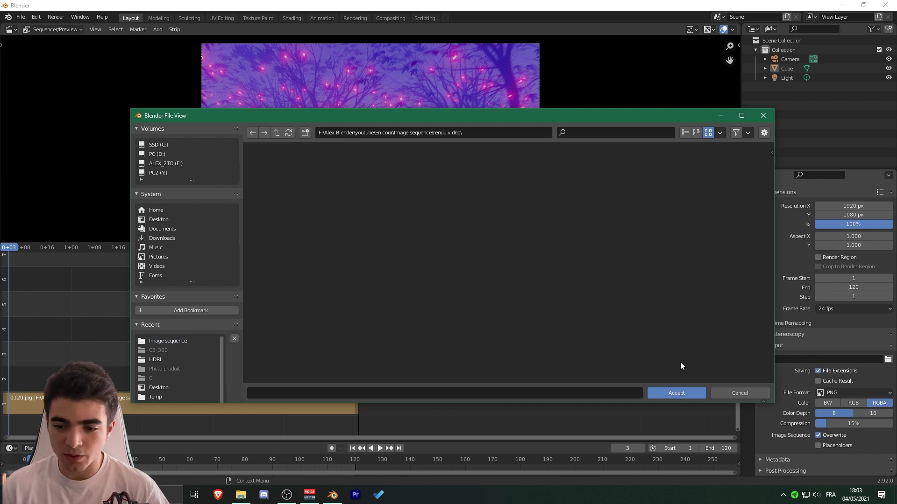
click(674, 391)
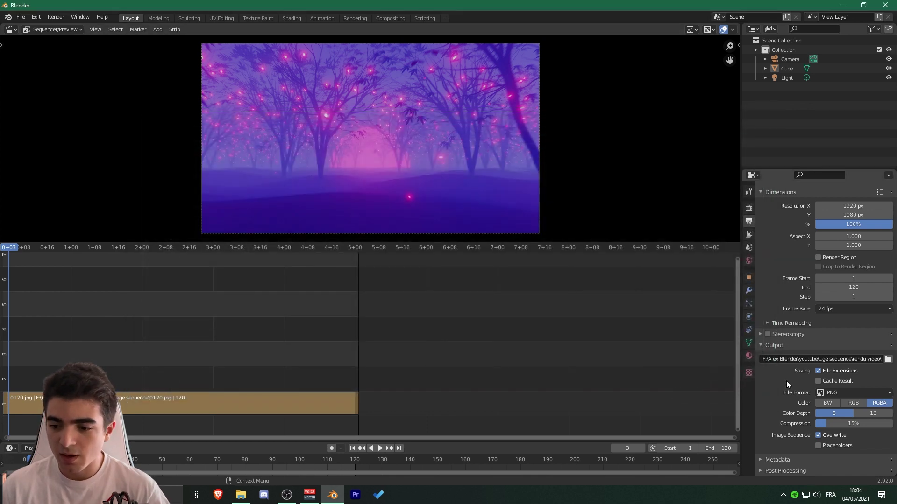
Set the output file format to FFmpeg Video.
click(846, 394)
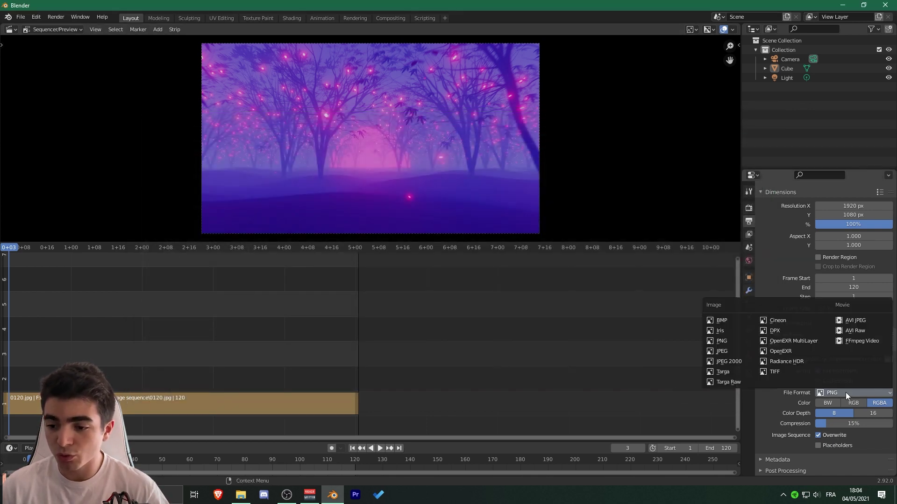
click(845, 393)
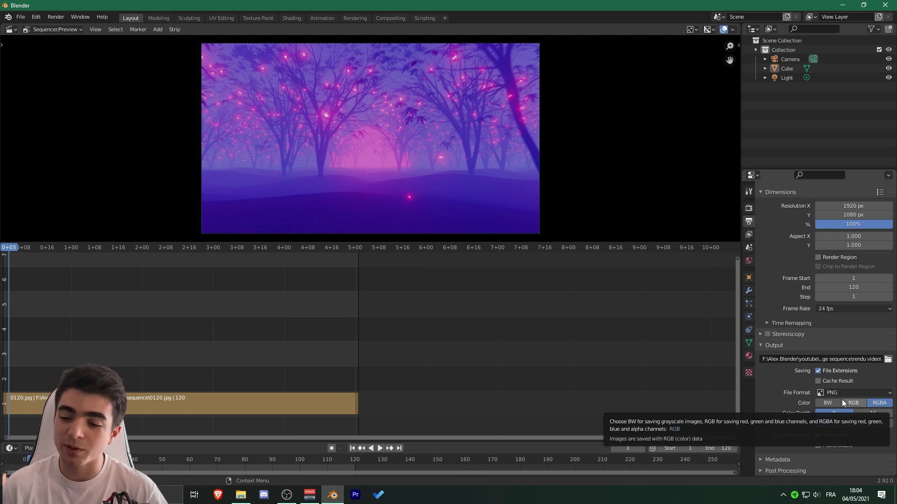
click(842, 393)
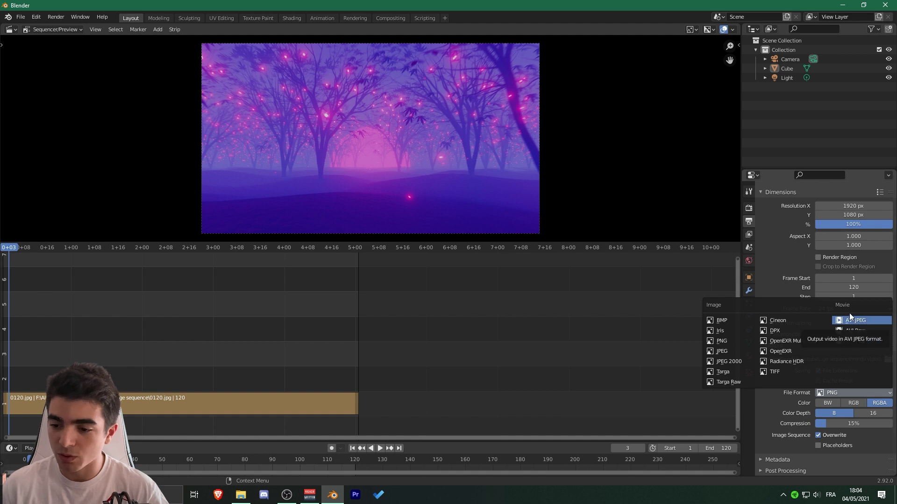
click(862, 341)
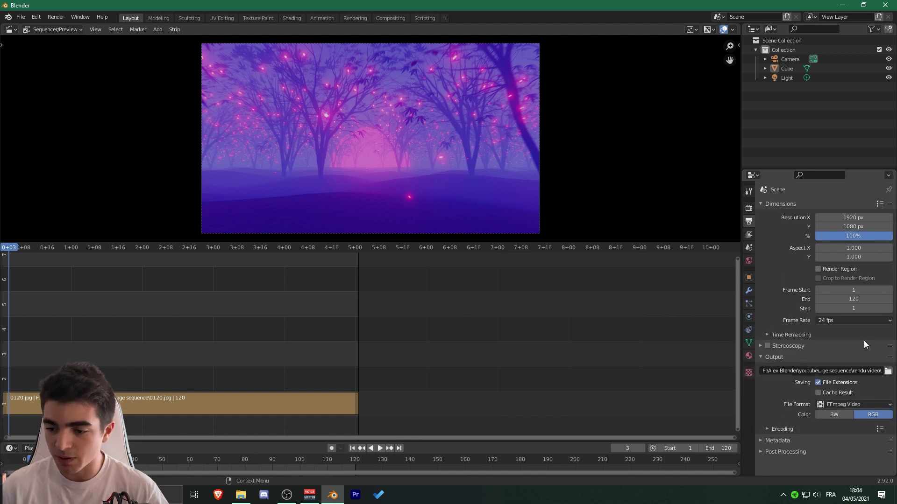
Expand the encoding settings and set the video container to MPEG-4.
click(771, 429)
scroll(771, 430, down, 5)
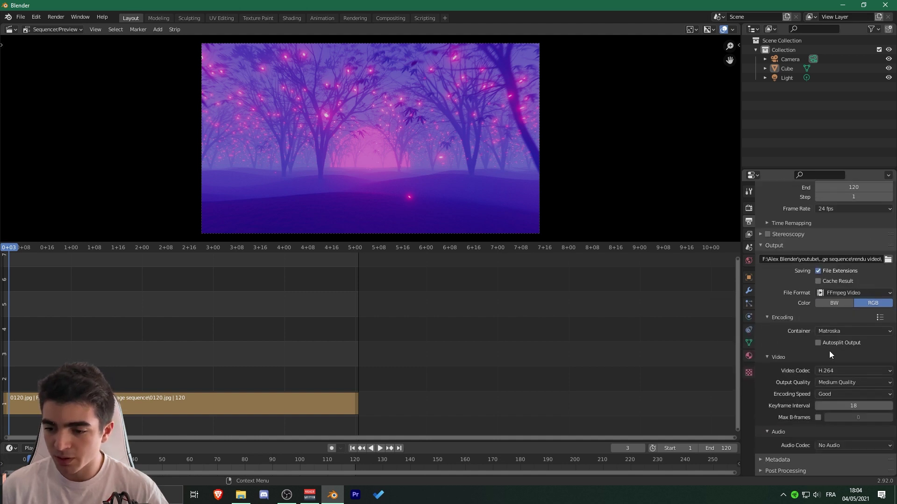
click(837, 331)
click(831, 362)
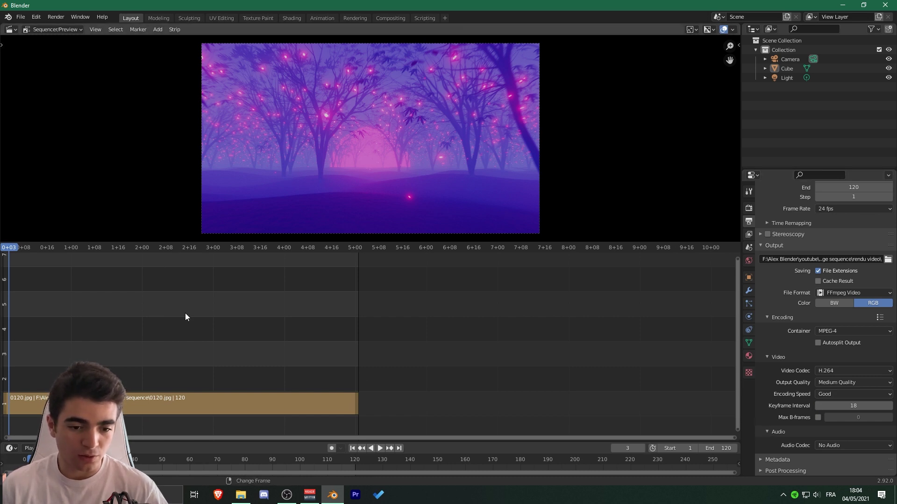
Review the options for adding strips and the available audio codecs.
key(shift+a)
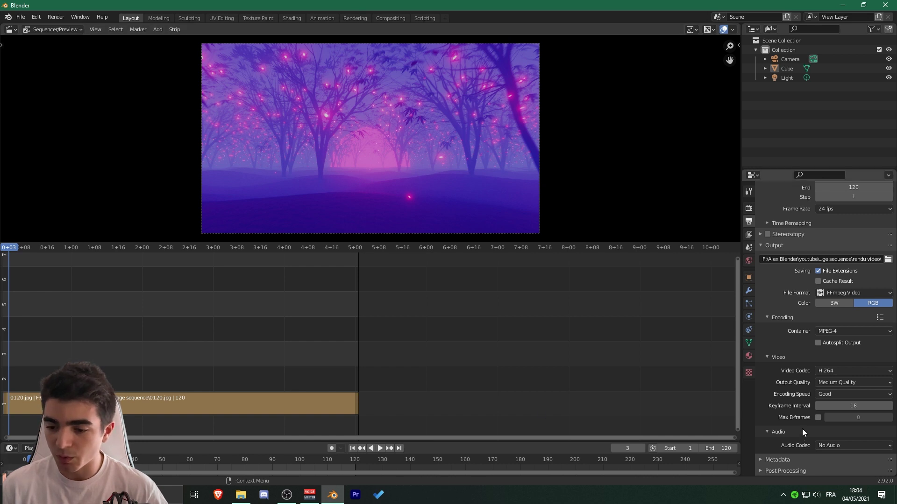
click(840, 446)
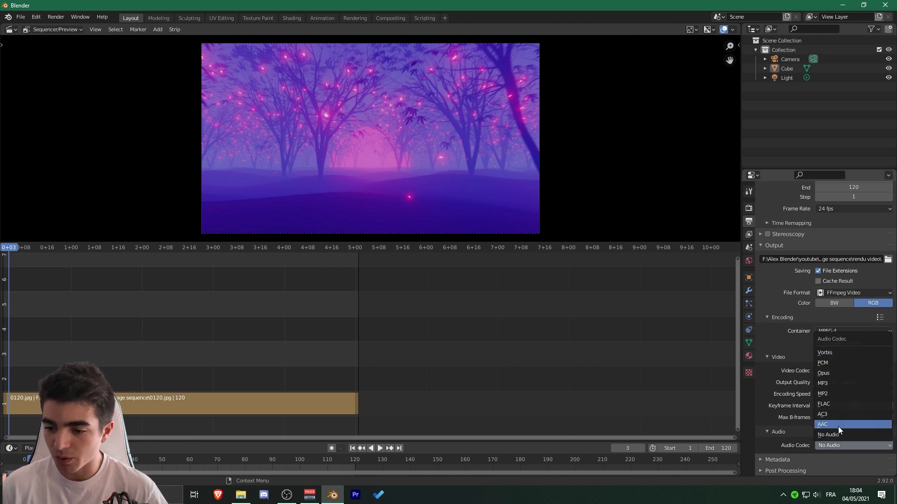
click(828, 447)
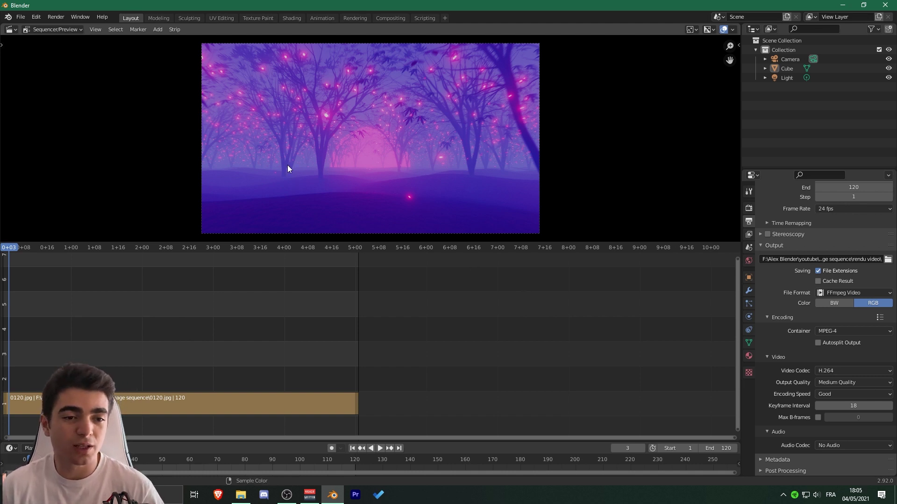
Render the animation to the output folder.
click(57, 17)
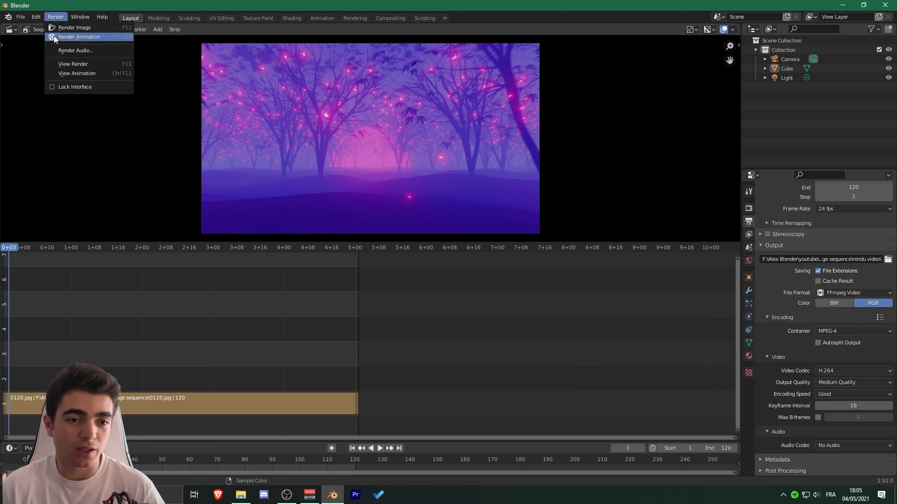
click(97, 36)
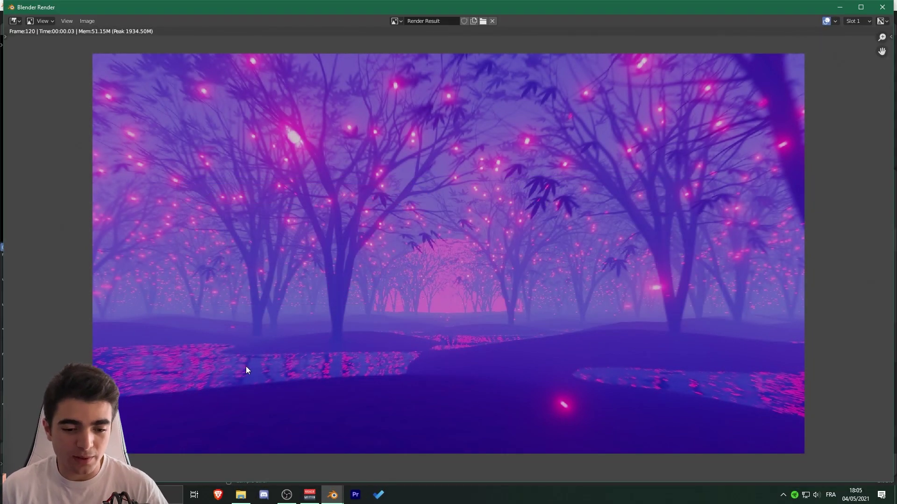
Switch to File Explorer, play 0001-0120.mp4 from the "rendu video" folder, and return to the render window.
click(244, 496)
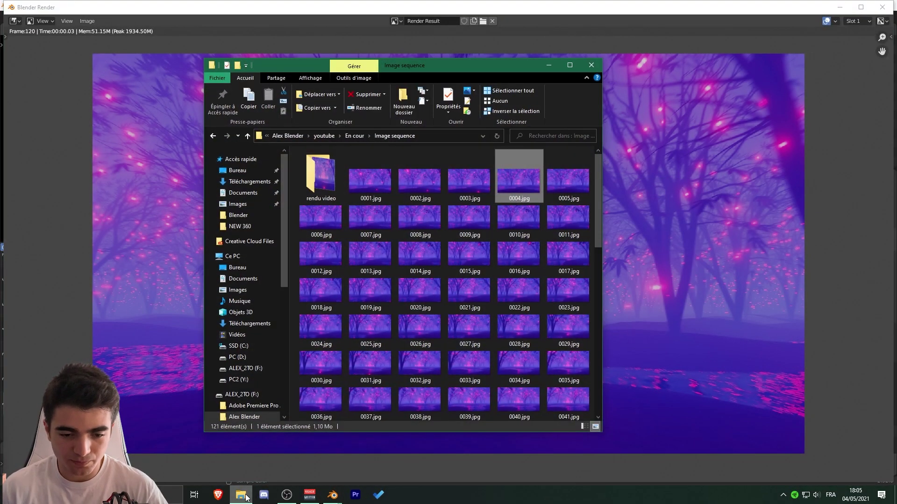
click(326, 177)
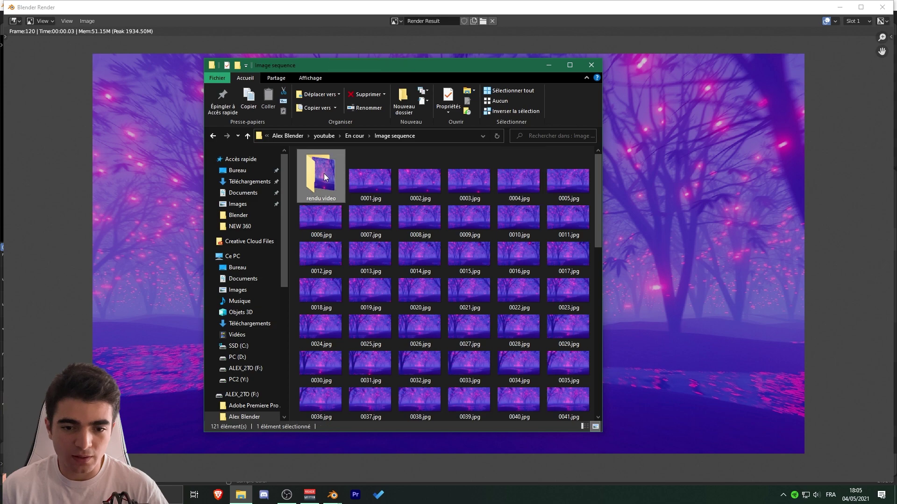
double_click(325, 176)
click(334, 186)
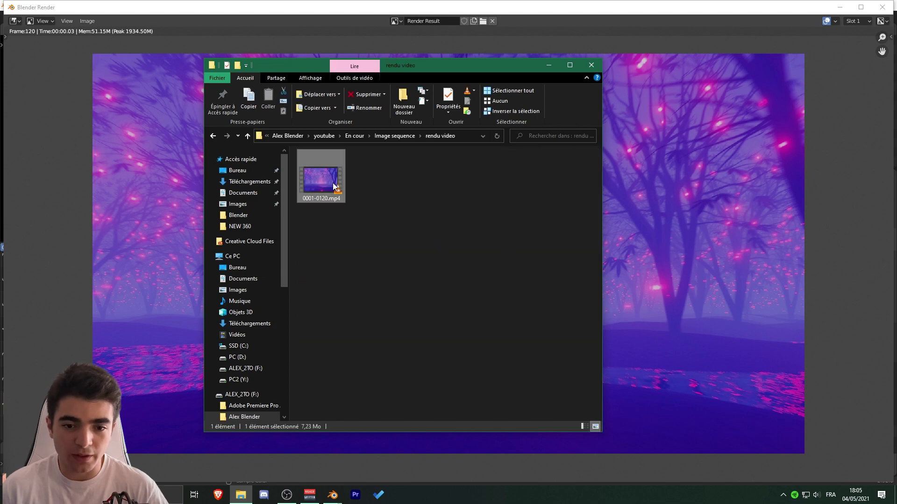
double_click(327, 175)
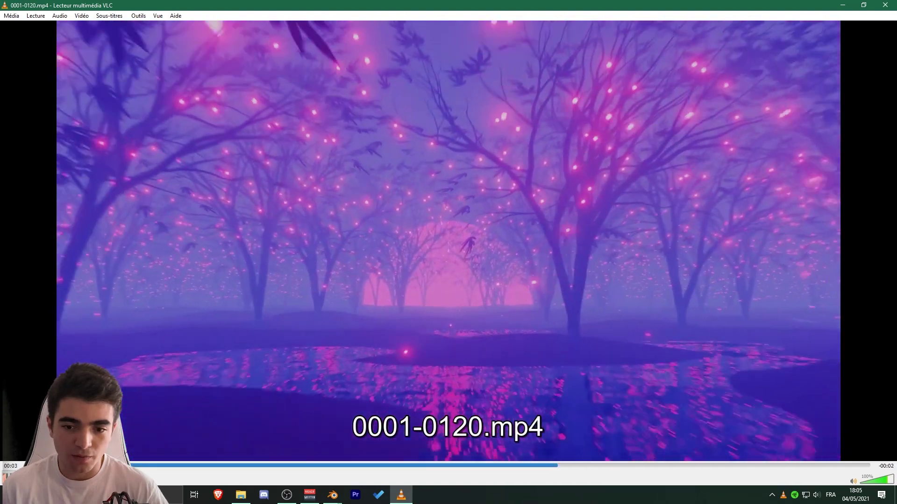
click(338, 177)
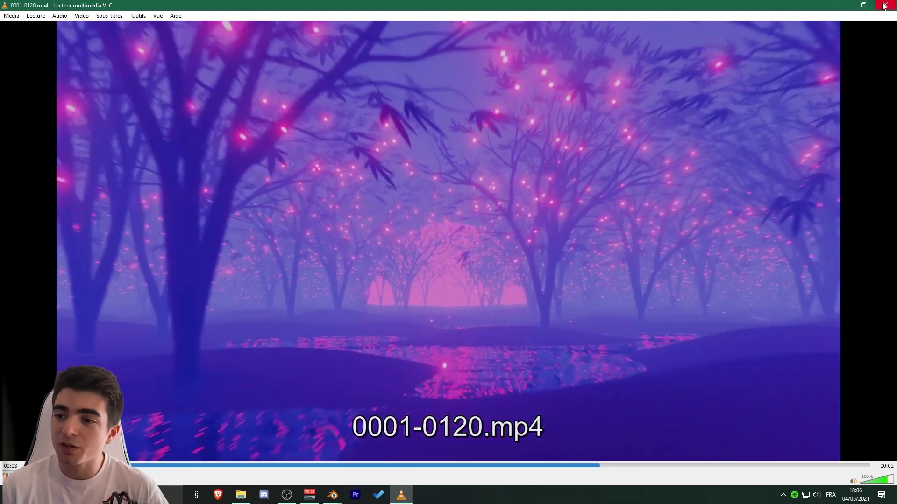
click(885, 5)
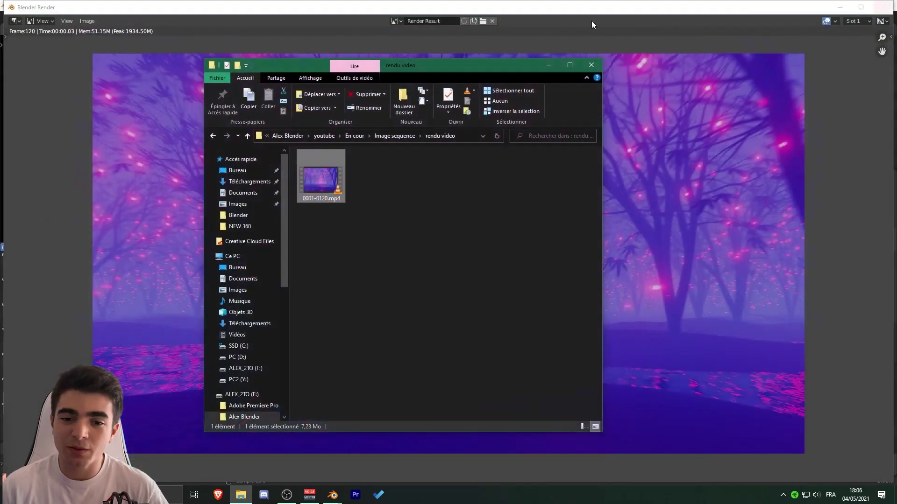
click(561, 64)
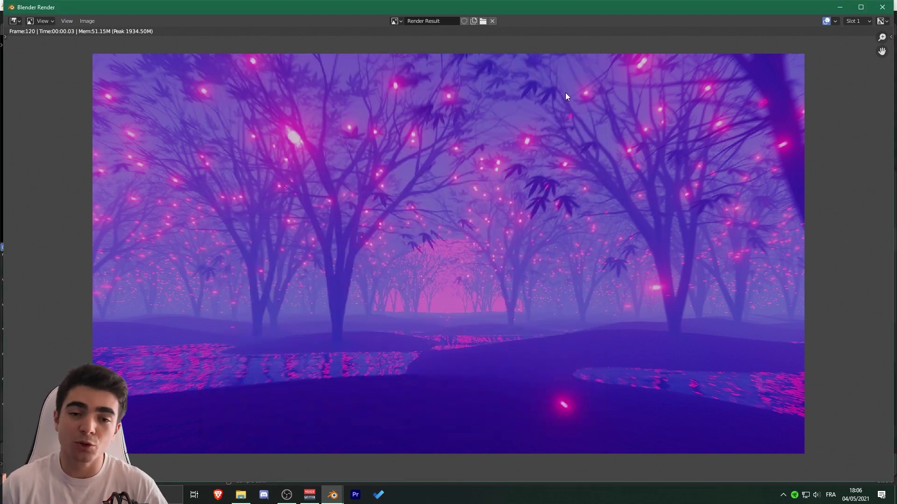